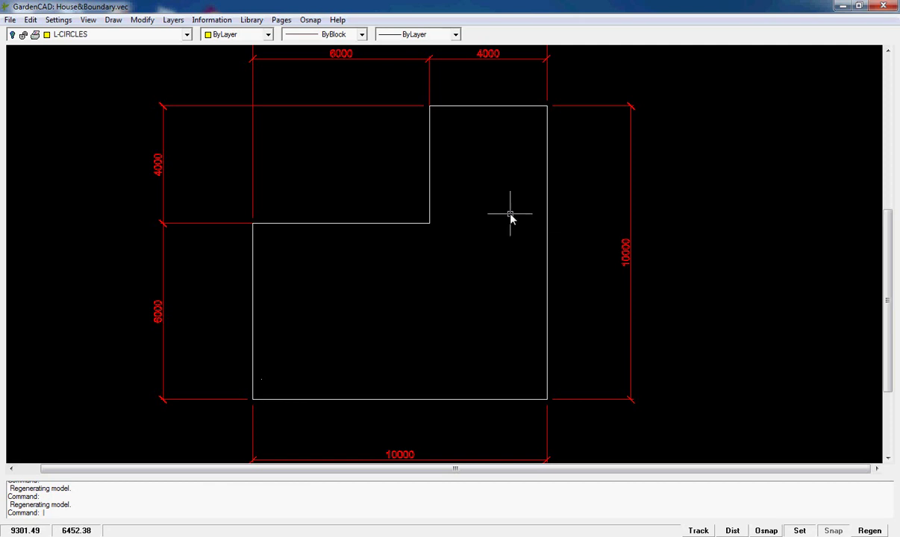
# Start a Draw > Line command anchored at the footprint's bottom-left corner.
pyautogui.click(112, 20)
pyautogui.click(130, 48)
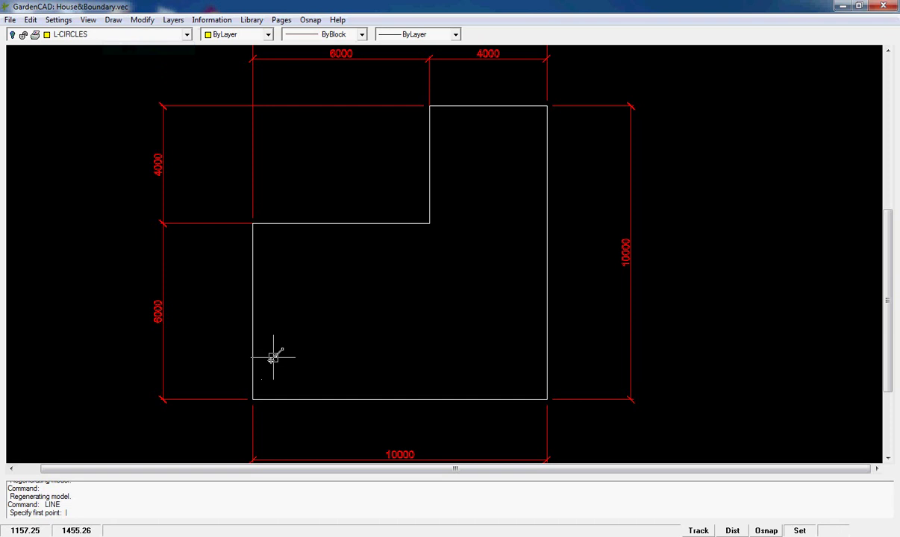
pyautogui.click(253, 399)
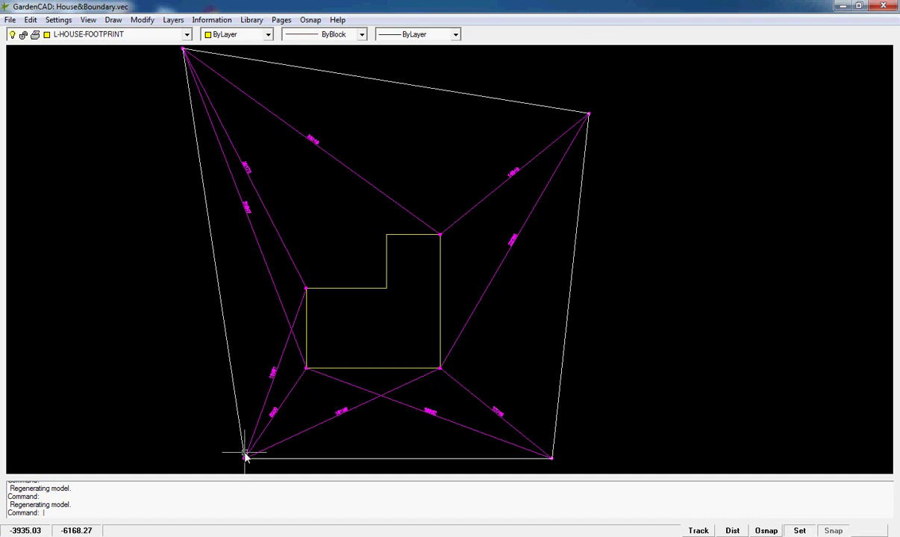
pyautogui.scroll(3, 273, 423)
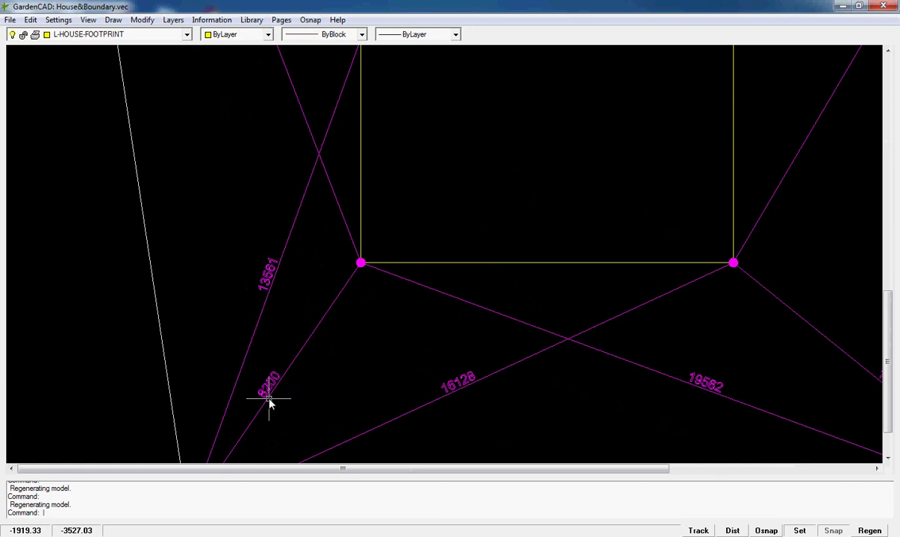
pyautogui.scroll(-3, 270, 403)
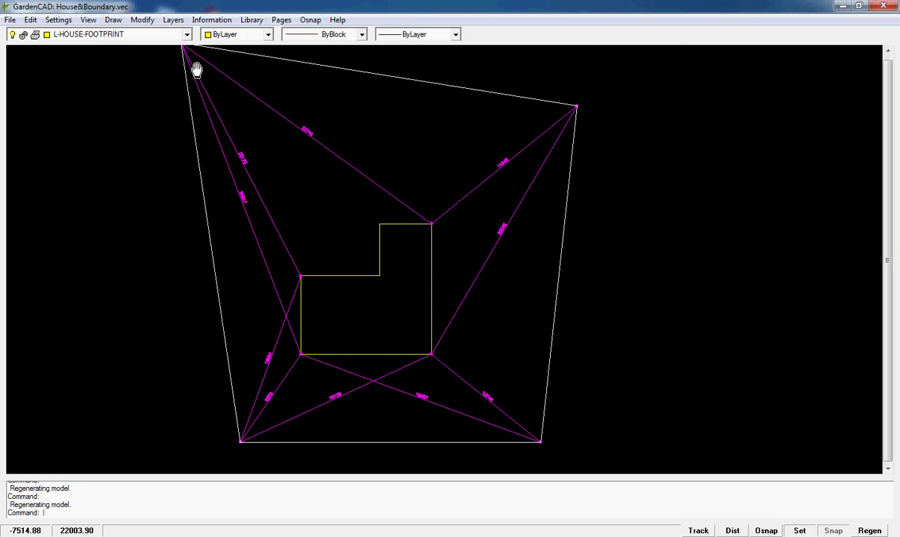
pyautogui.moveTo(195, 67); pyautogui.dragTo(223, 139, button='middle')
pyautogui.scroll(2, 209, 116)
pyautogui.scroll(-2, 361, 366)
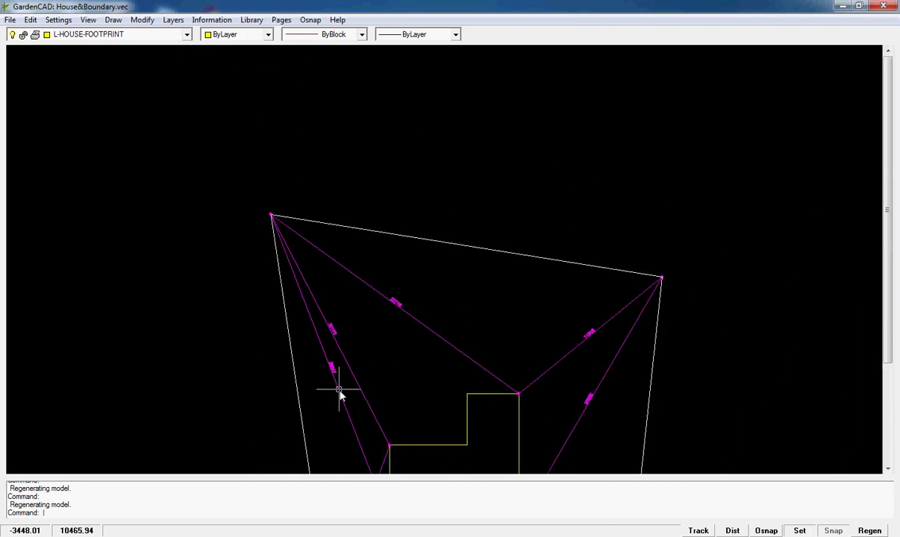
pyautogui.scroll(3, 337, 388)
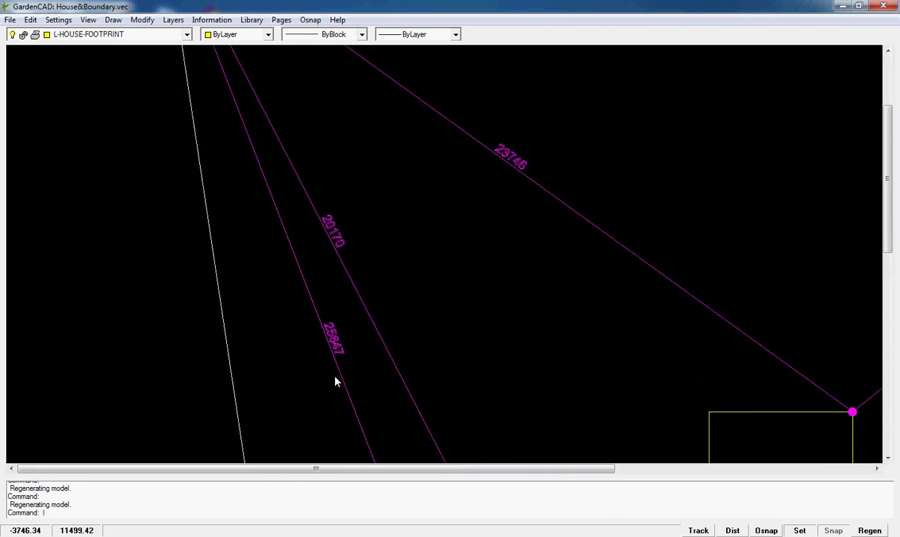
pyautogui.scroll(-4, 335, 382)
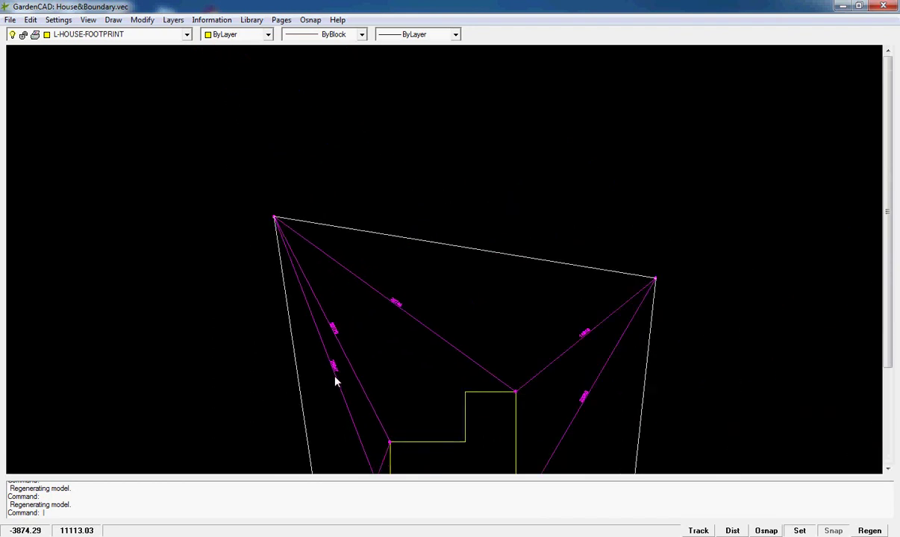
pyautogui.moveTo(409, 384); pyautogui.dragTo(314, 249, button='middle')
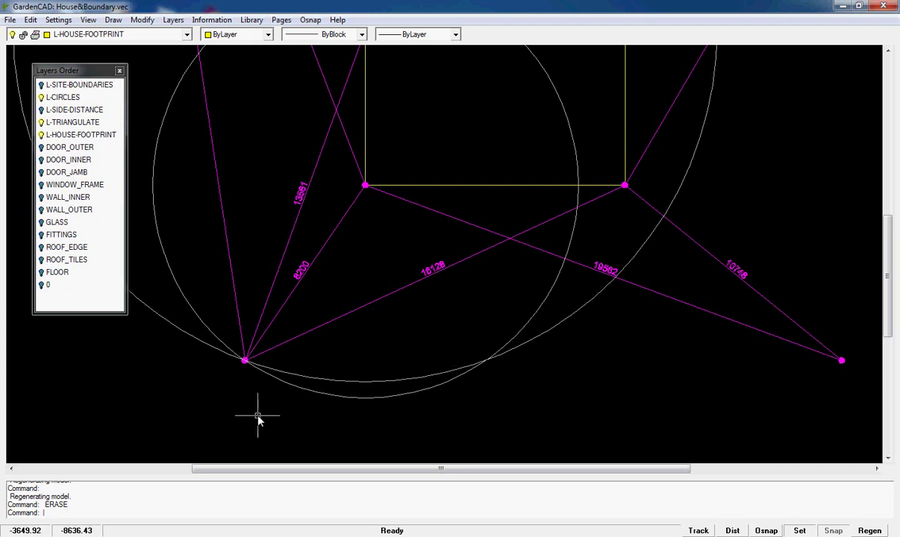
# Zoom in and out around the construction circle intersections at the boundary corners.
pyautogui.scroll(3, 247, 371)
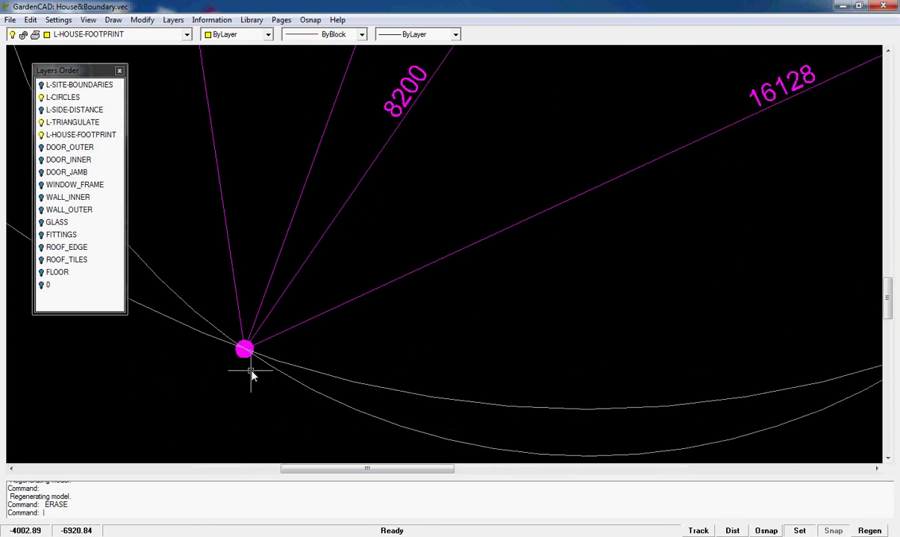
pyautogui.scroll(-2, 255, 379)
pyautogui.scroll(-1, 256, 384)
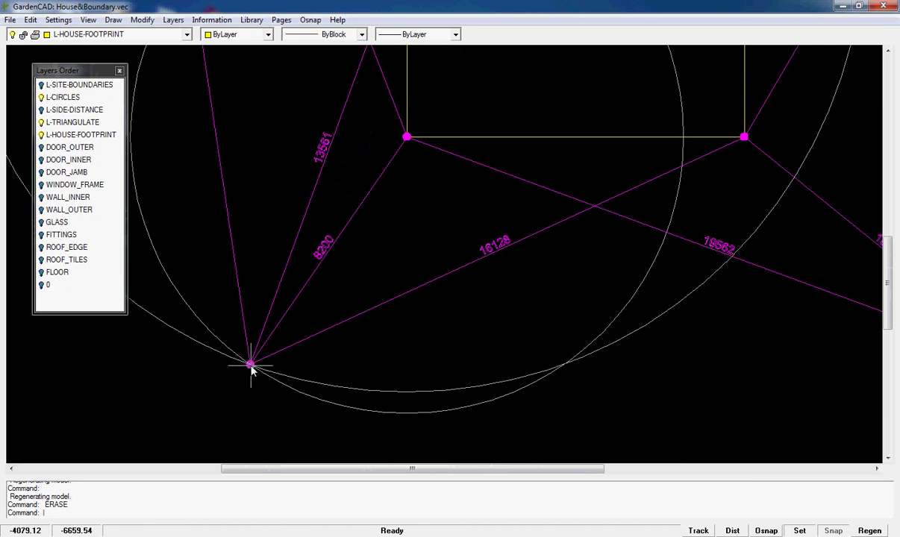
pyautogui.scroll(-5, 251, 363)
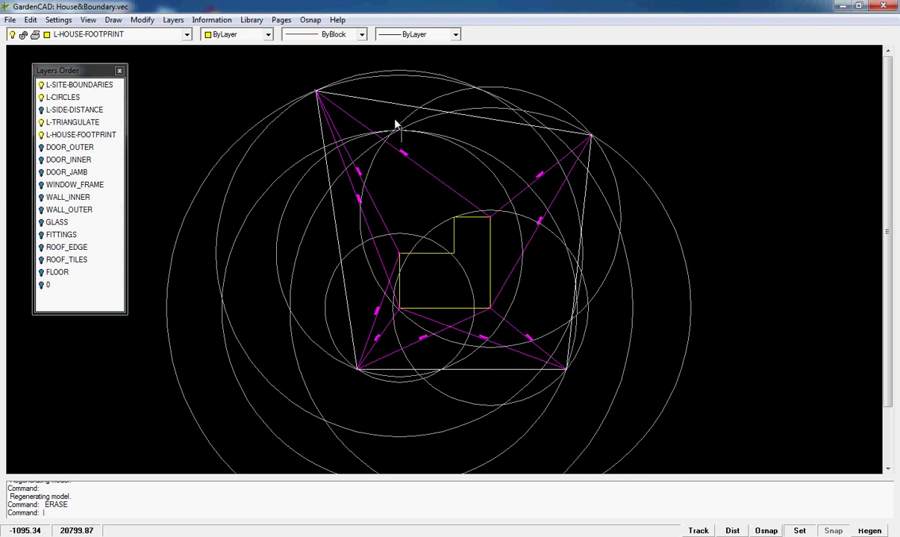
pyautogui.scroll(2, 319, 96)
pyautogui.scroll(1, 319, 97)
pyautogui.scroll(-2, 599, 174)
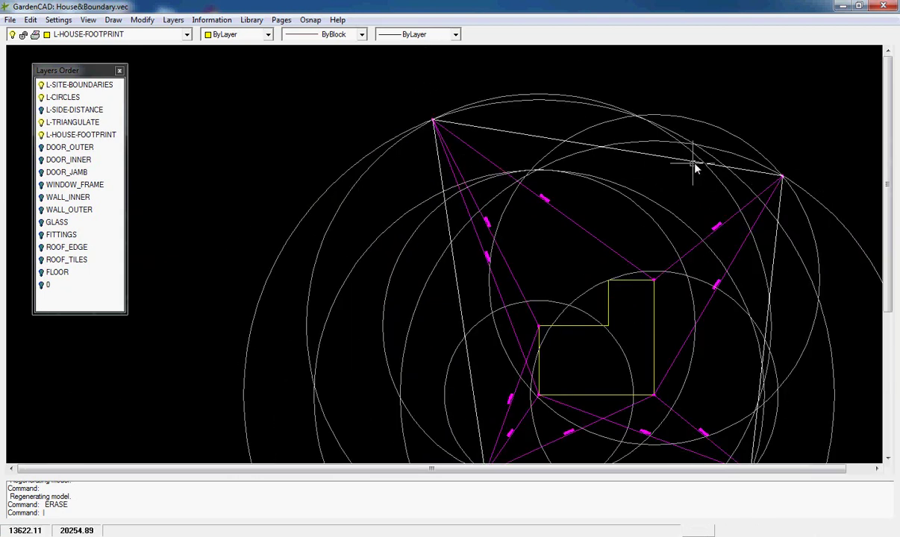
pyautogui.click(679, 161)
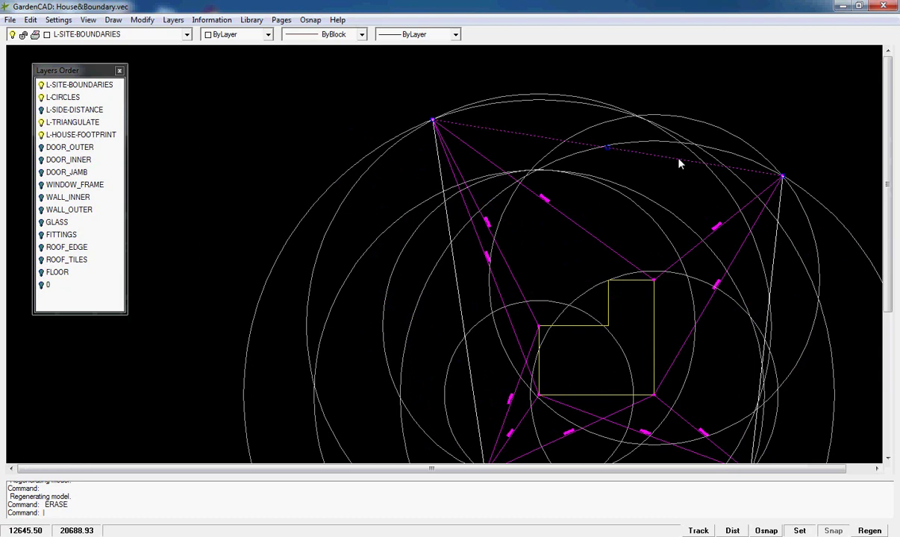
pyautogui.press('Escape')
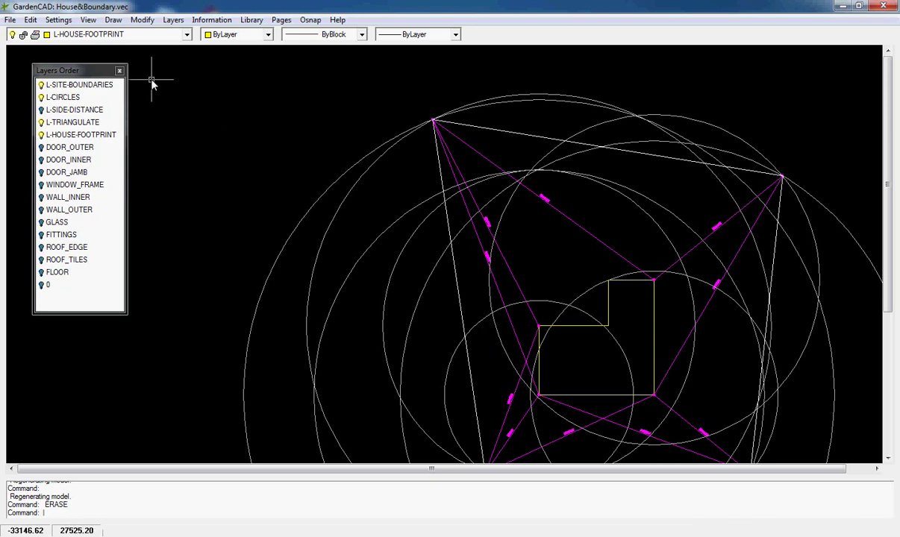
pyautogui.click(112, 20)
pyautogui.moveTo(180, 66)
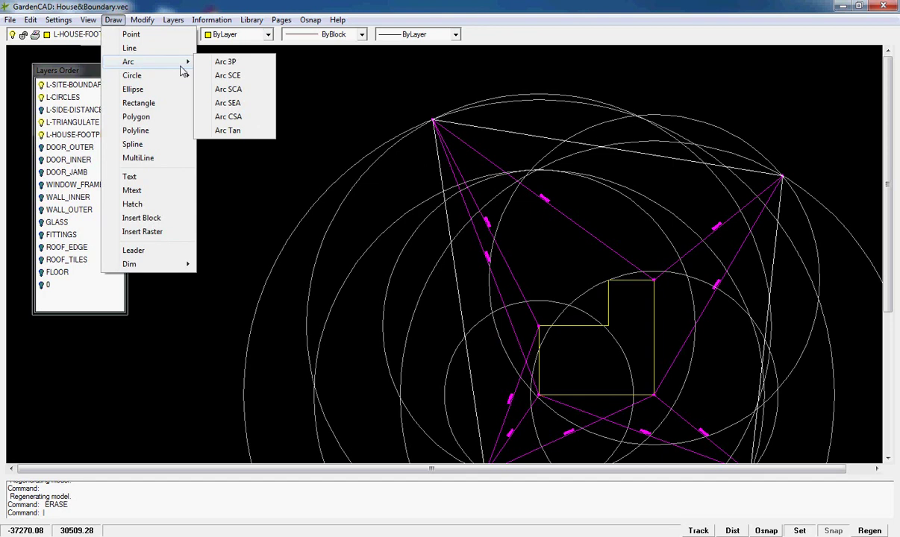
pyautogui.press('Escape')
pyautogui.press('Escape')
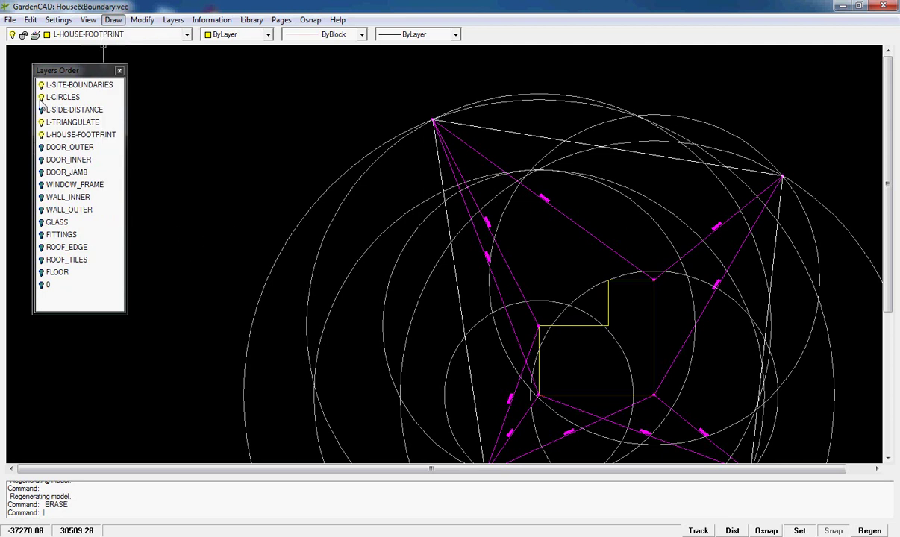
# Switch off the L-CIRCLES and L-TRIANGULATE layers, then recentre the site drawing.
pyautogui.click(41, 97)
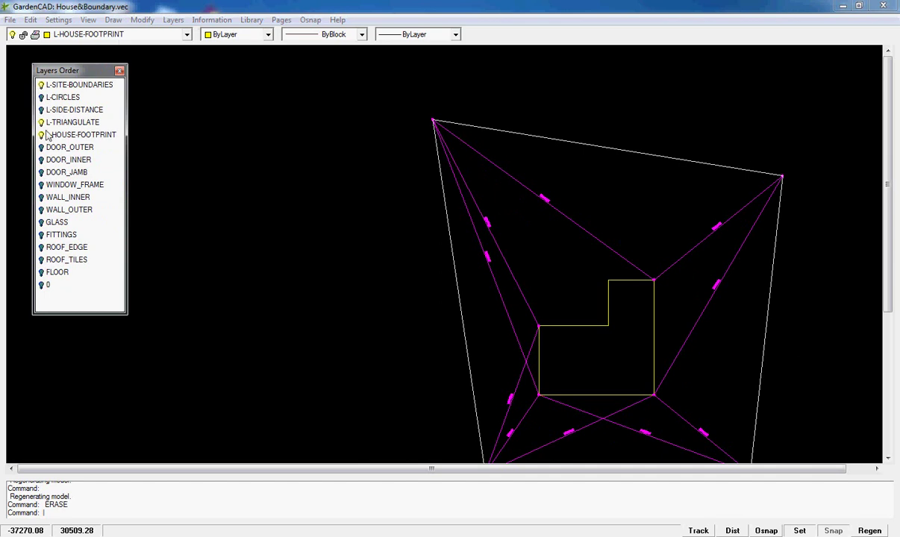
pyautogui.click(41, 122)
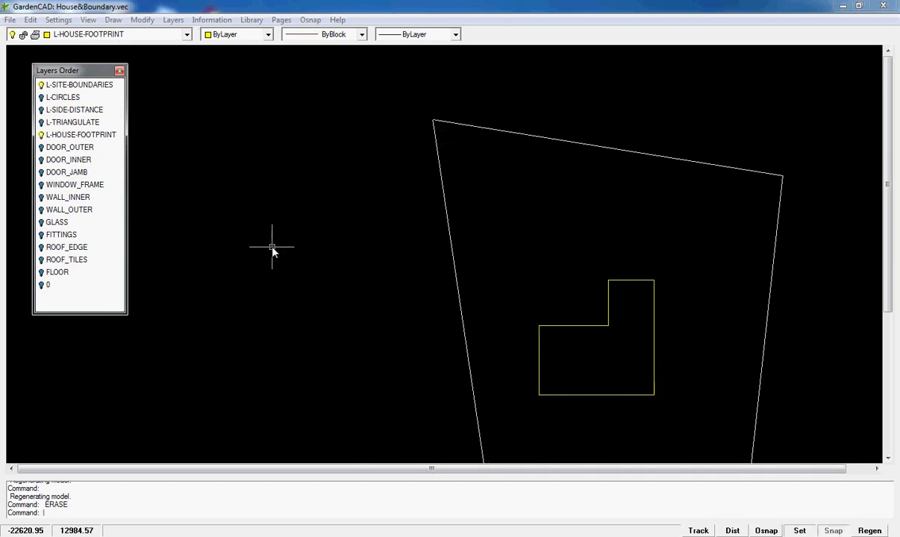
pyautogui.moveTo(272, 250)
pyautogui.mouseDown(button='middle')
pyautogui.moveTo(223, 186)
pyautogui.moveTo(167, 197)
pyautogui.mouseUp(button='middle')
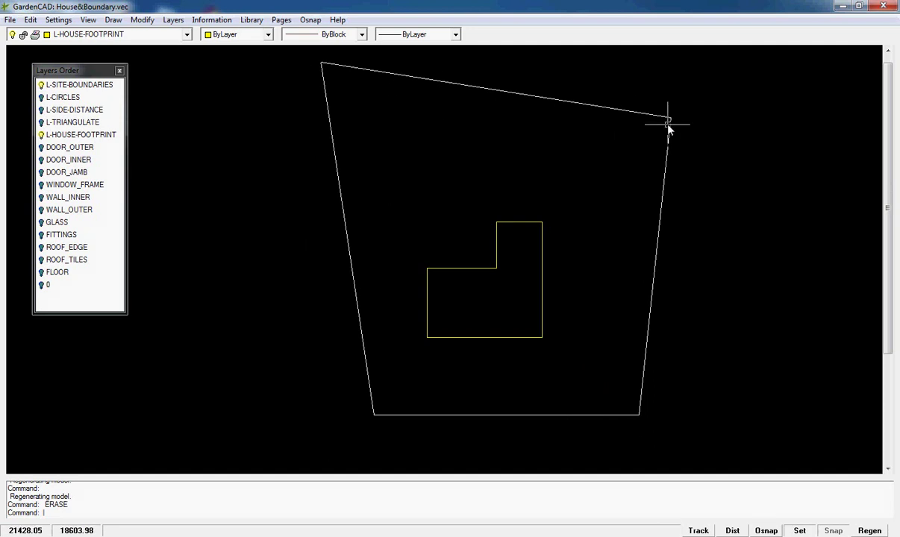
pyautogui.click(567, 101)
pyautogui.rightClick(568, 104)
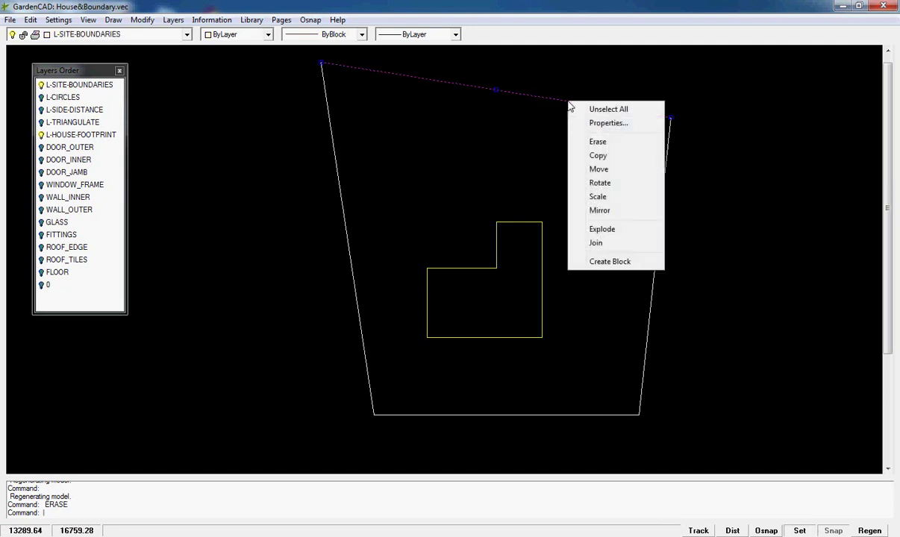
pyautogui.click(605, 124)
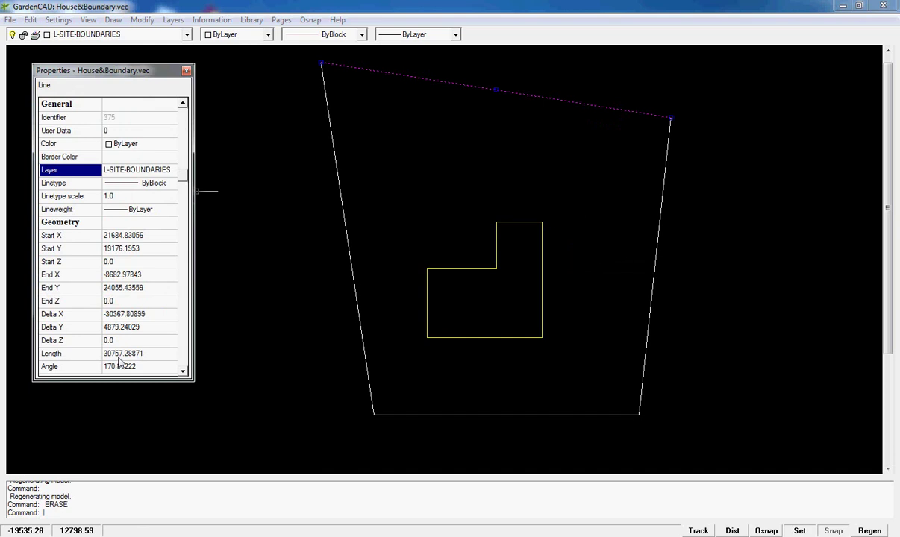
pyautogui.click(186, 71)
pyautogui.press('Escape')
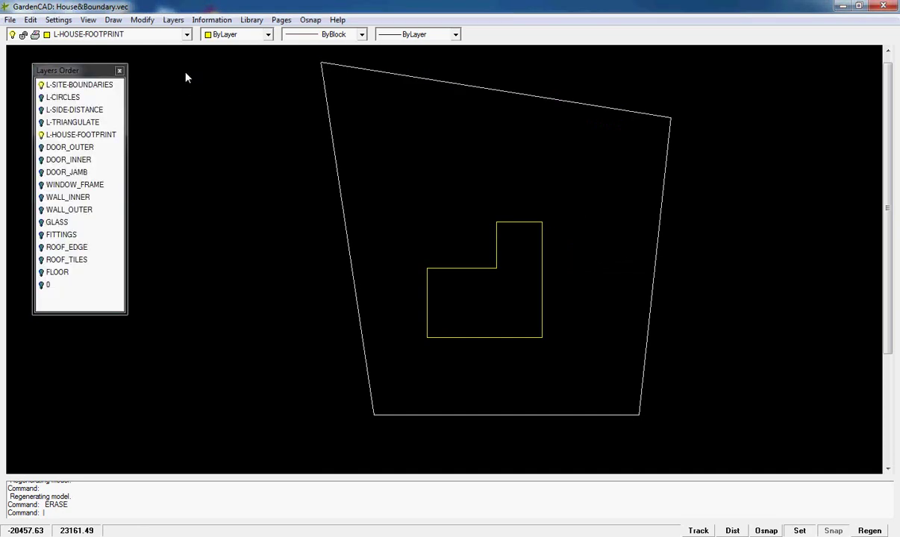